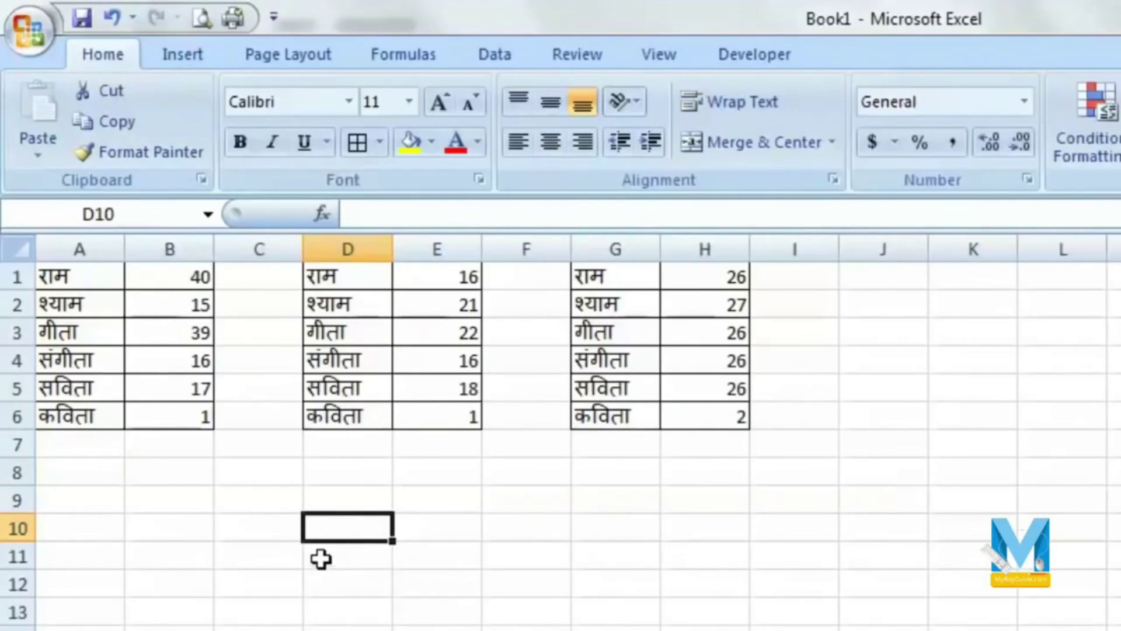
Start a Data > Consolidate with Sum as the function, ready to pick the first source range
click(481, 55)
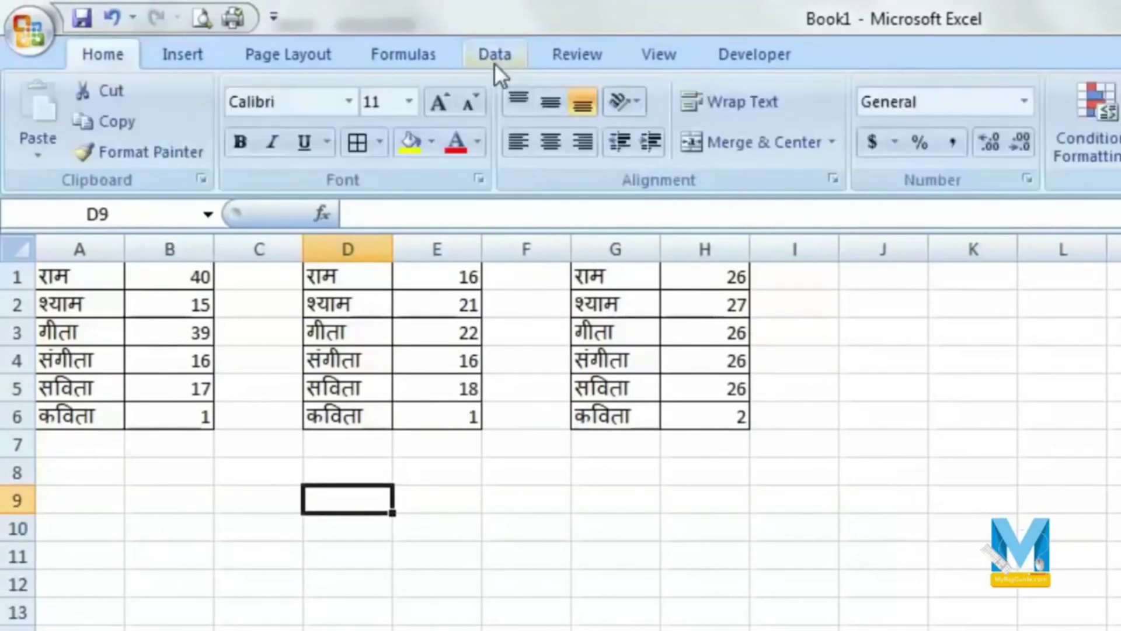
click(494, 62)
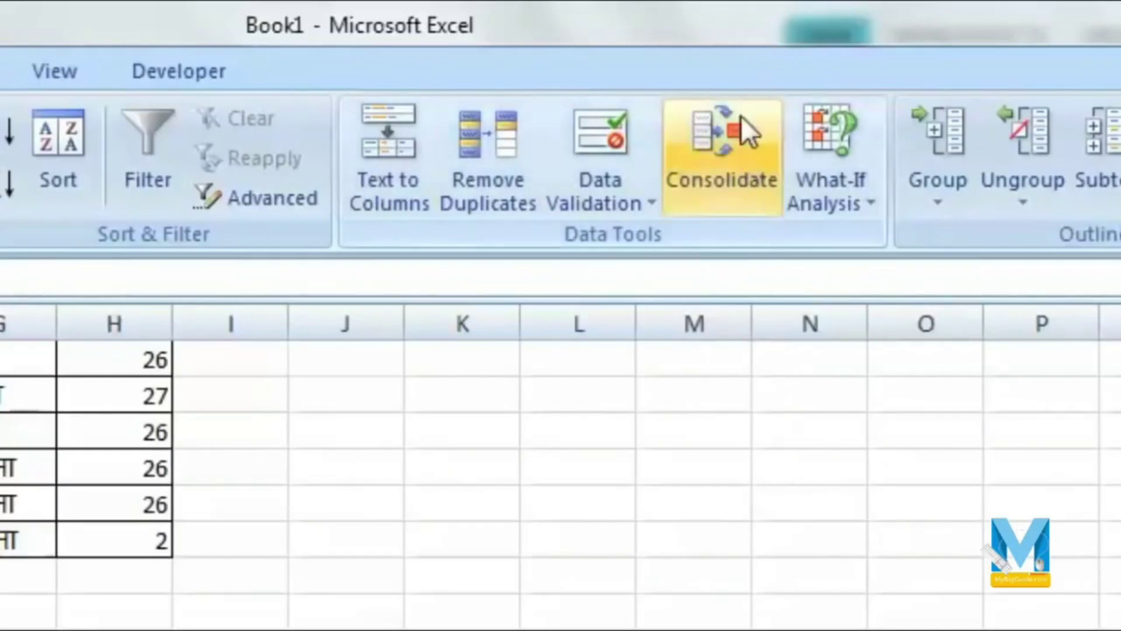
click(740, 117)
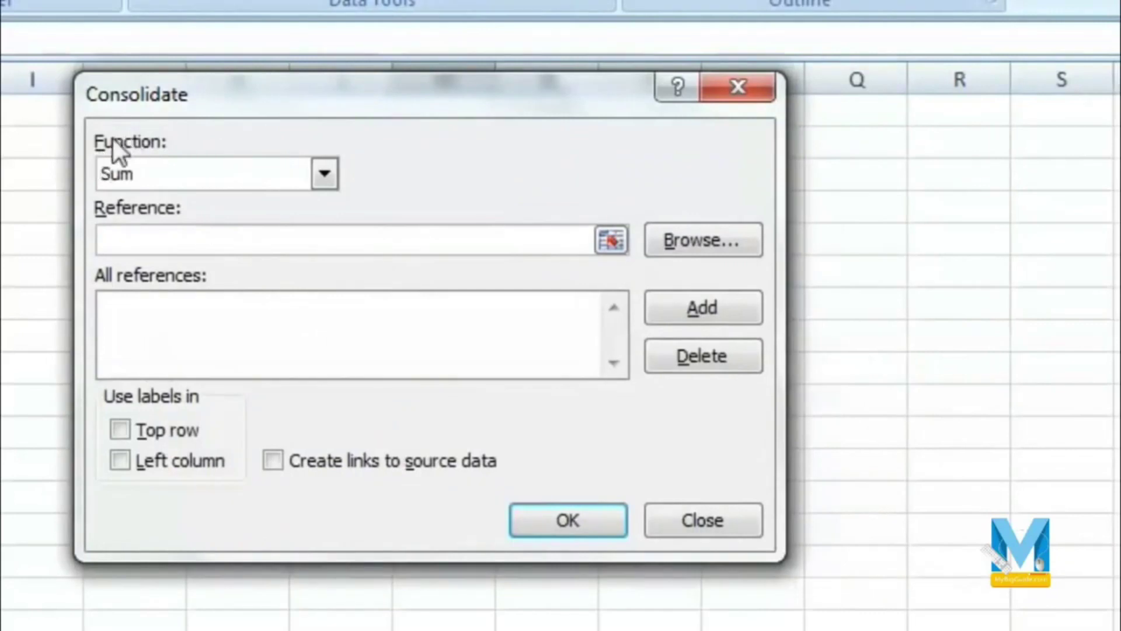
click(325, 172)
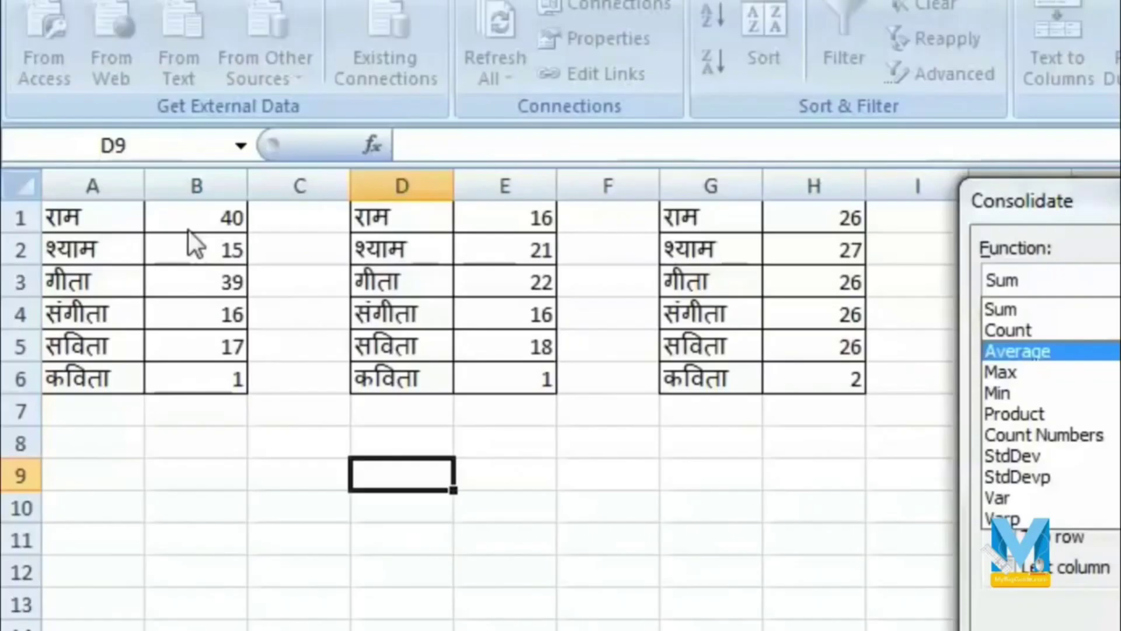
click(1019, 309)
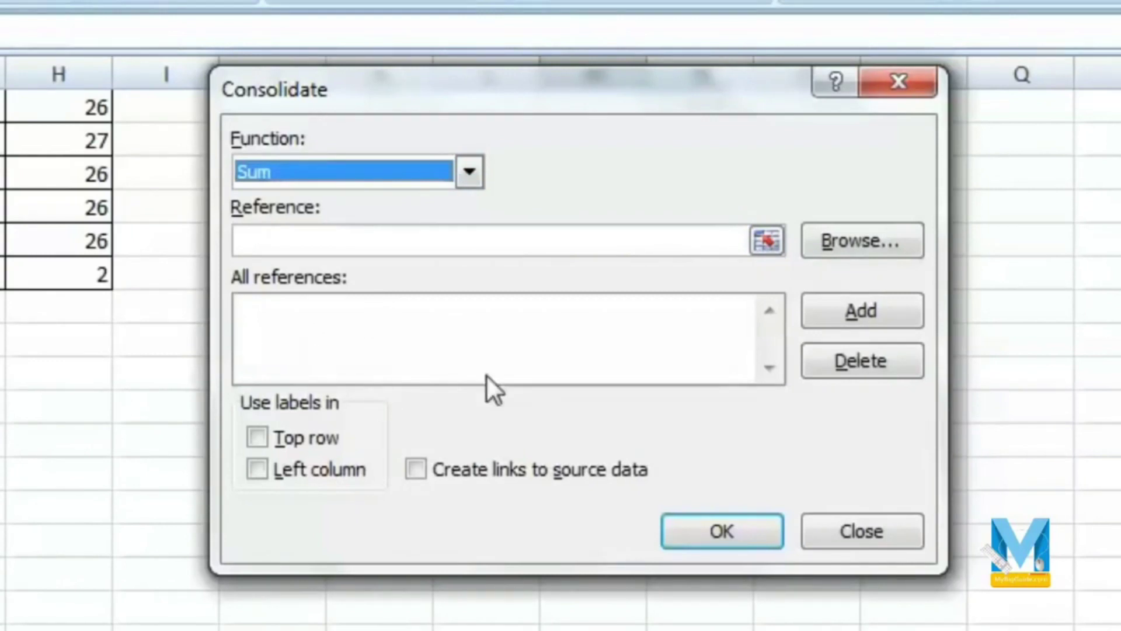
click(771, 241)
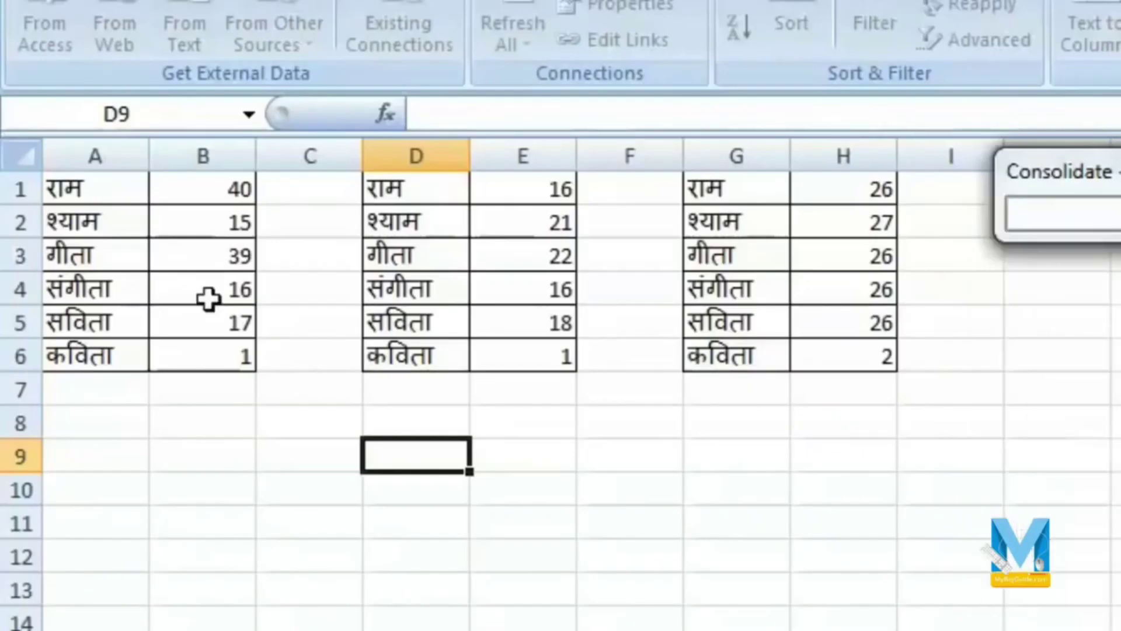
Add the three tables A1:B6, D1:E6 and G1:H6 to the Consolidate reference list
drag(80, 190, 222, 353)
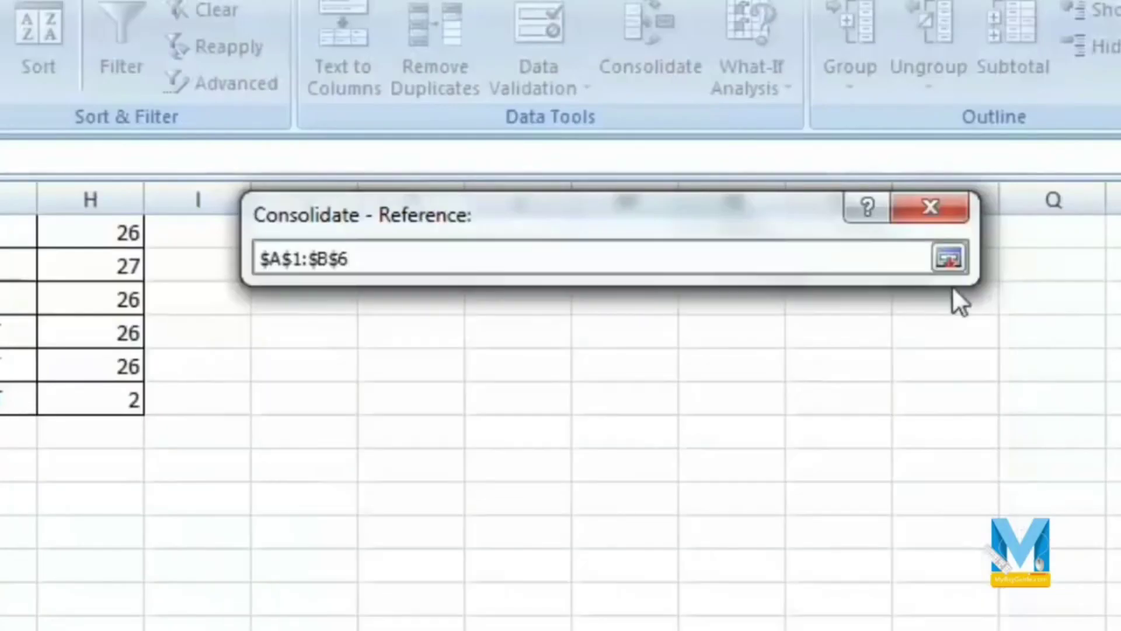
click(949, 258)
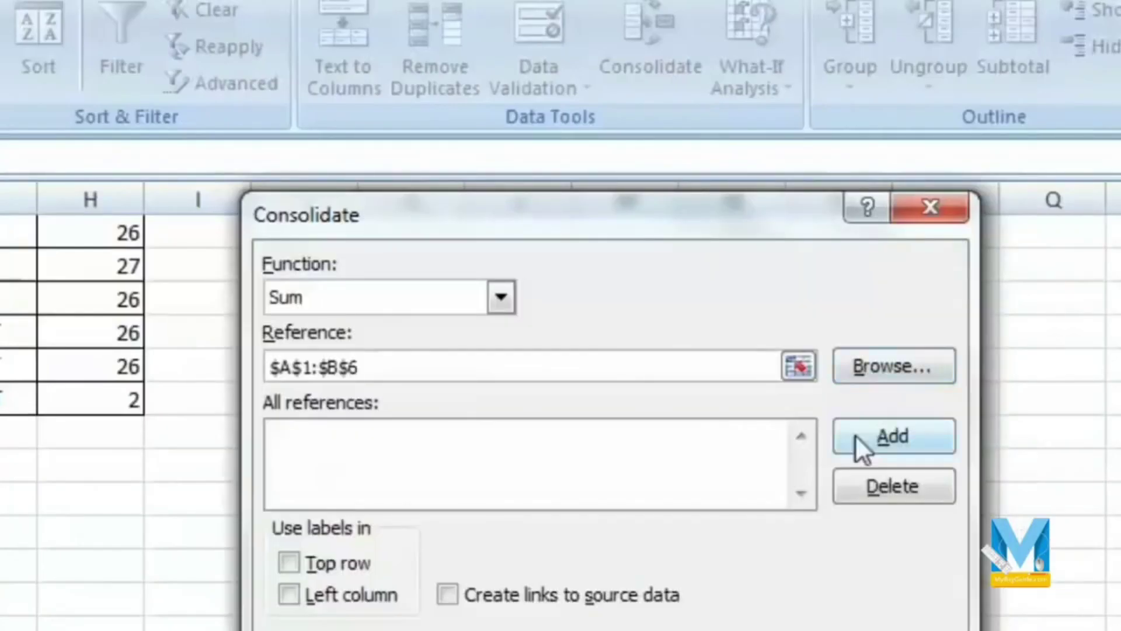
click(874, 447)
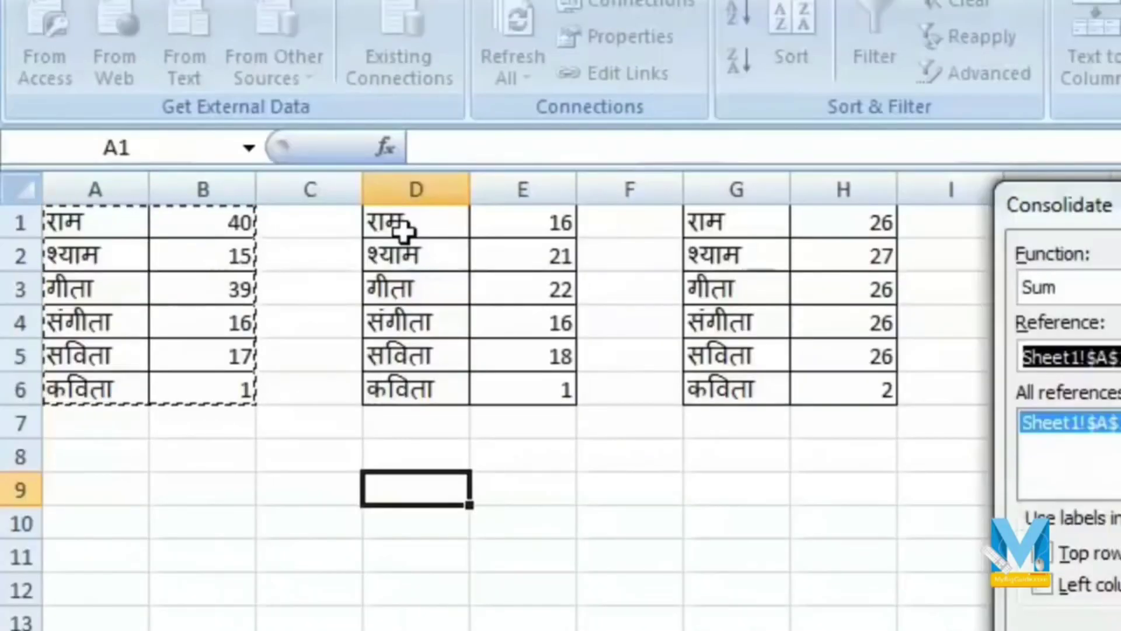
drag(404, 231, 535, 390)
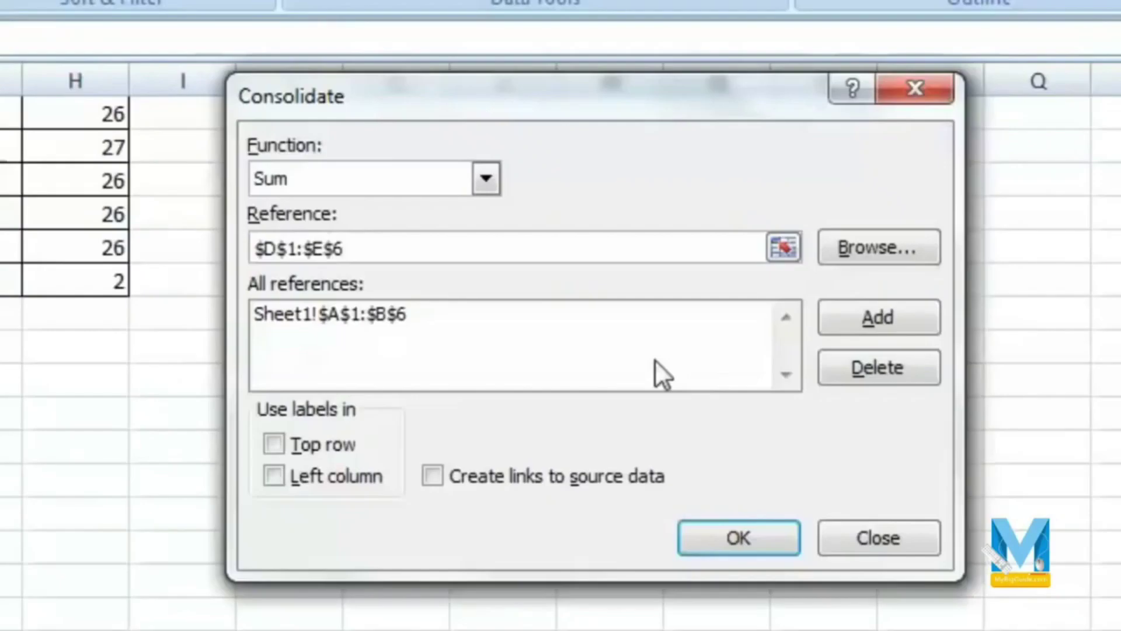
click(898, 318)
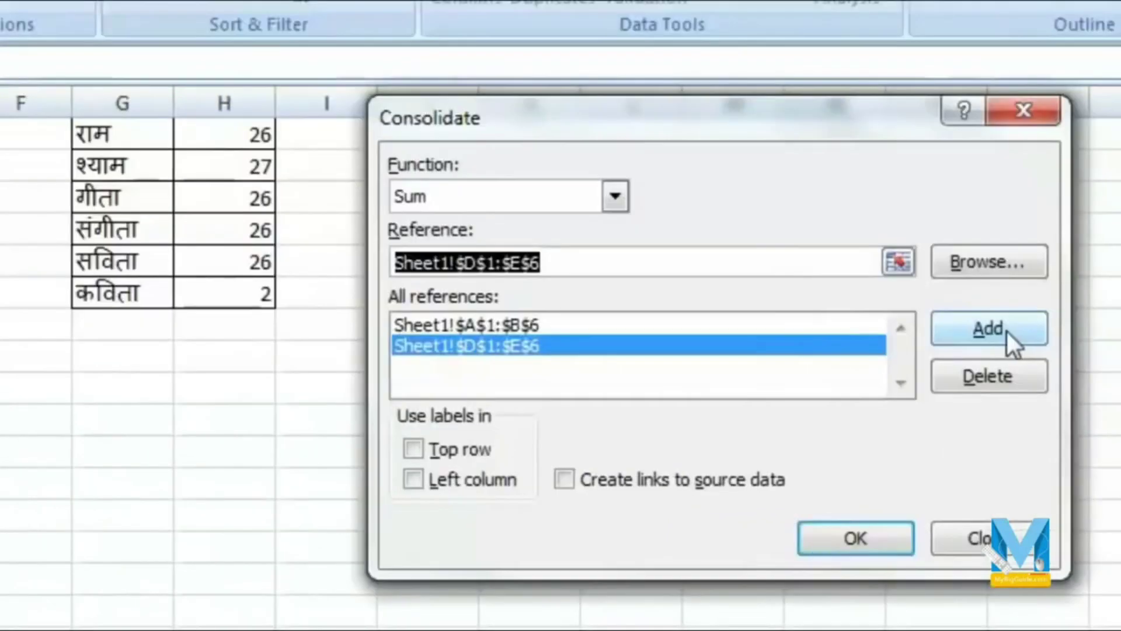
drag(100, 130, 245, 295)
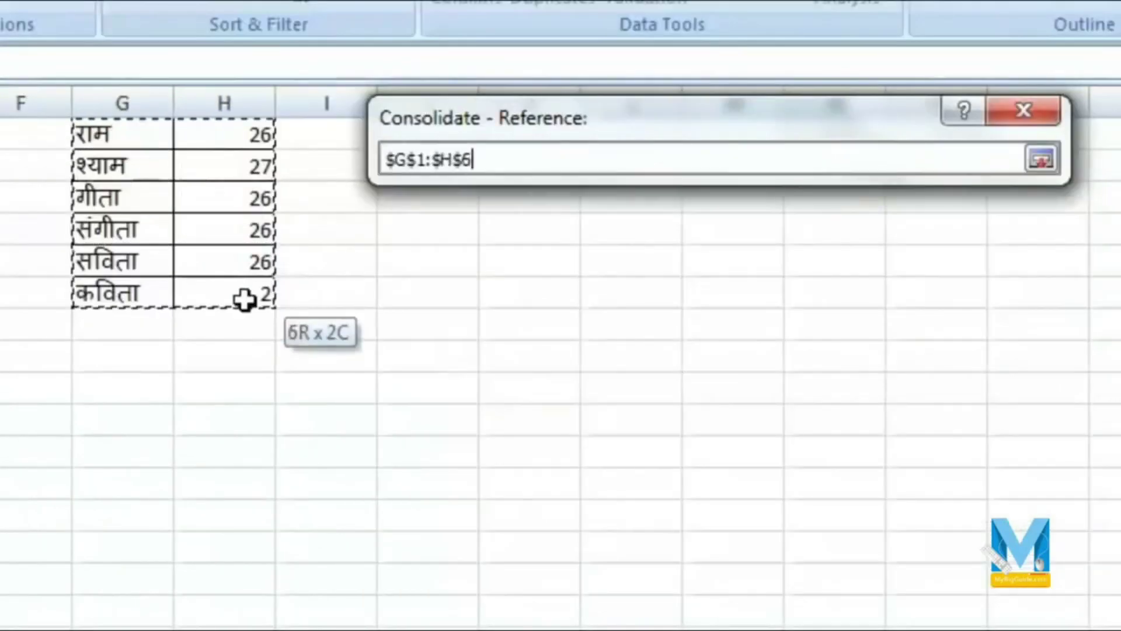
click(989, 328)
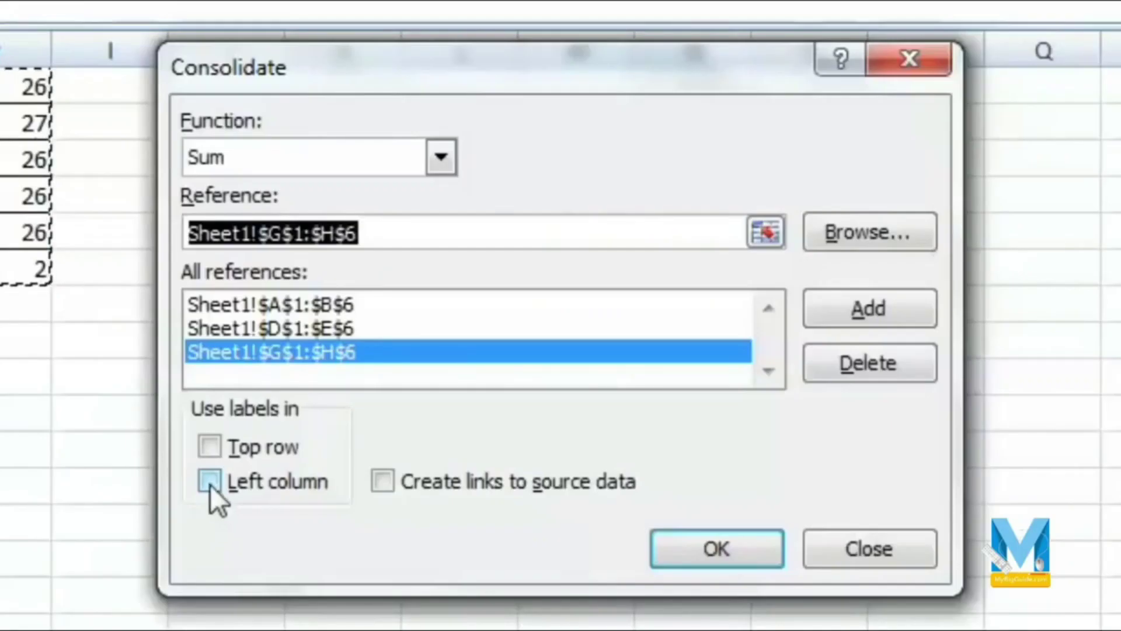
Use left-column labels, run the consolidation into D9:E14, and check the total in E12
click(210, 485)
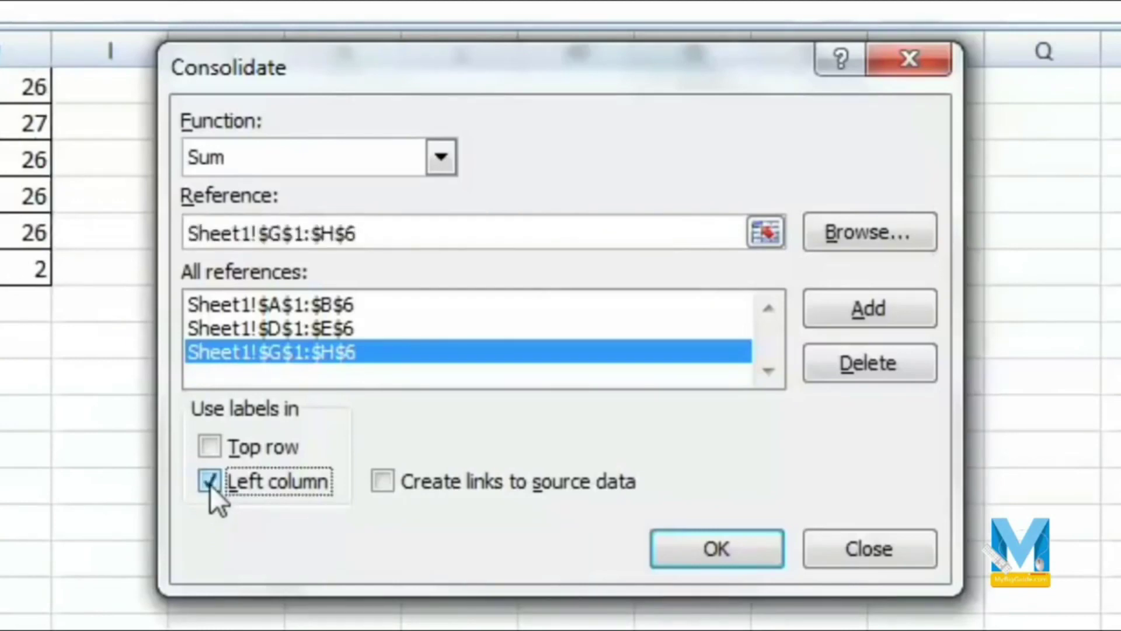
key(Return)
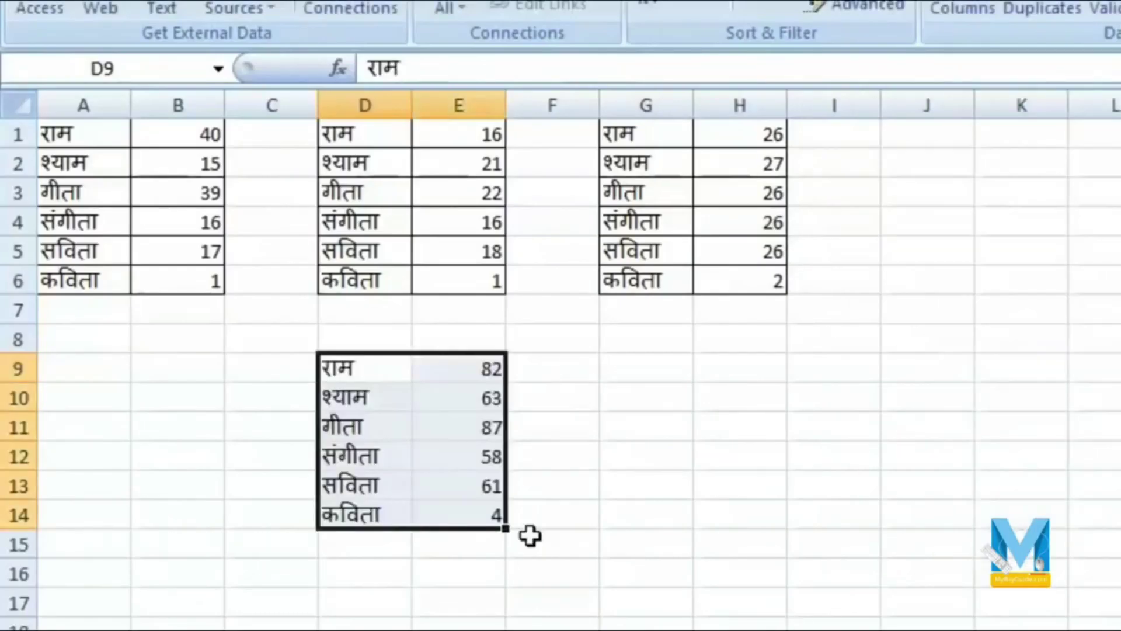
click(450, 467)
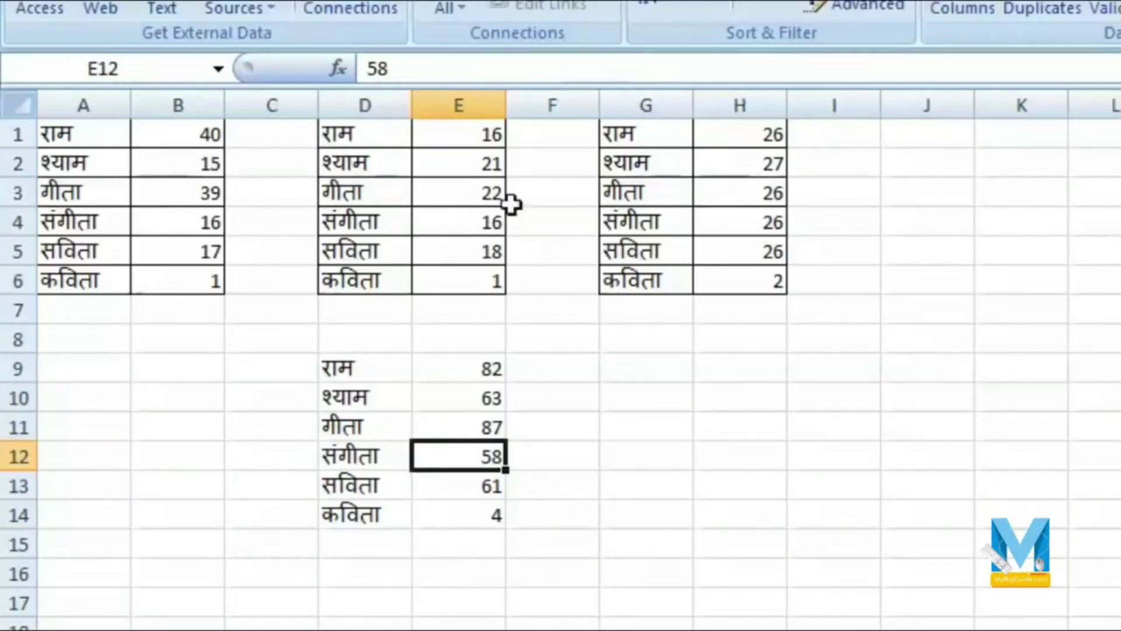
Copy the third table G1:H6 and paste it starting at G7
drag(613, 137, 746, 294)
key(ctrl+c)
right_click(604, 303)
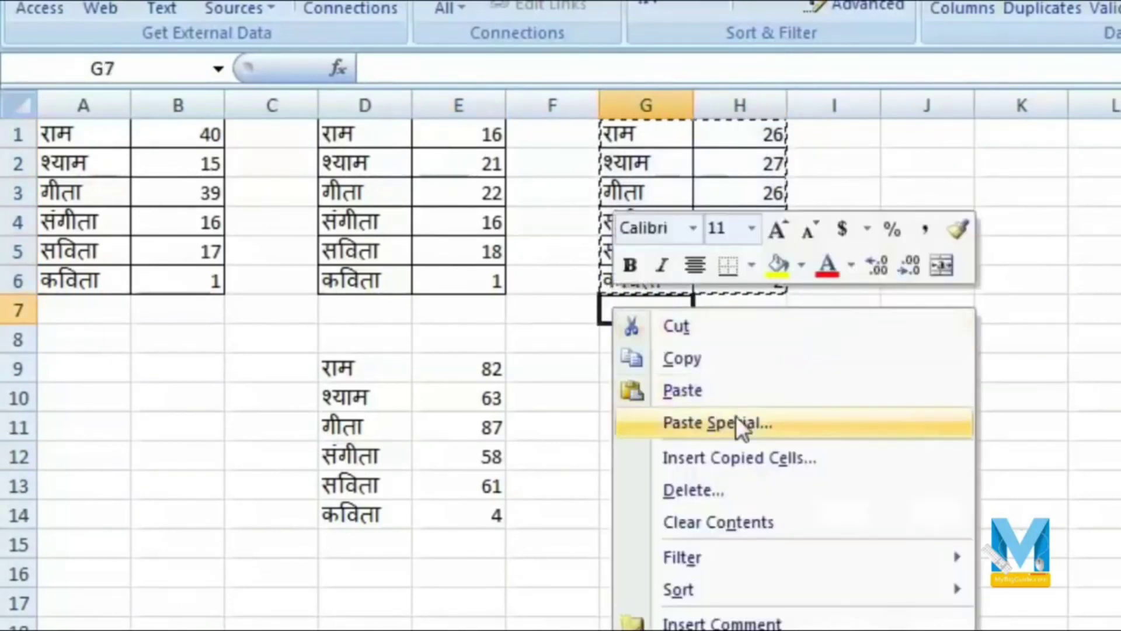
click(744, 397)
click(921, 408)
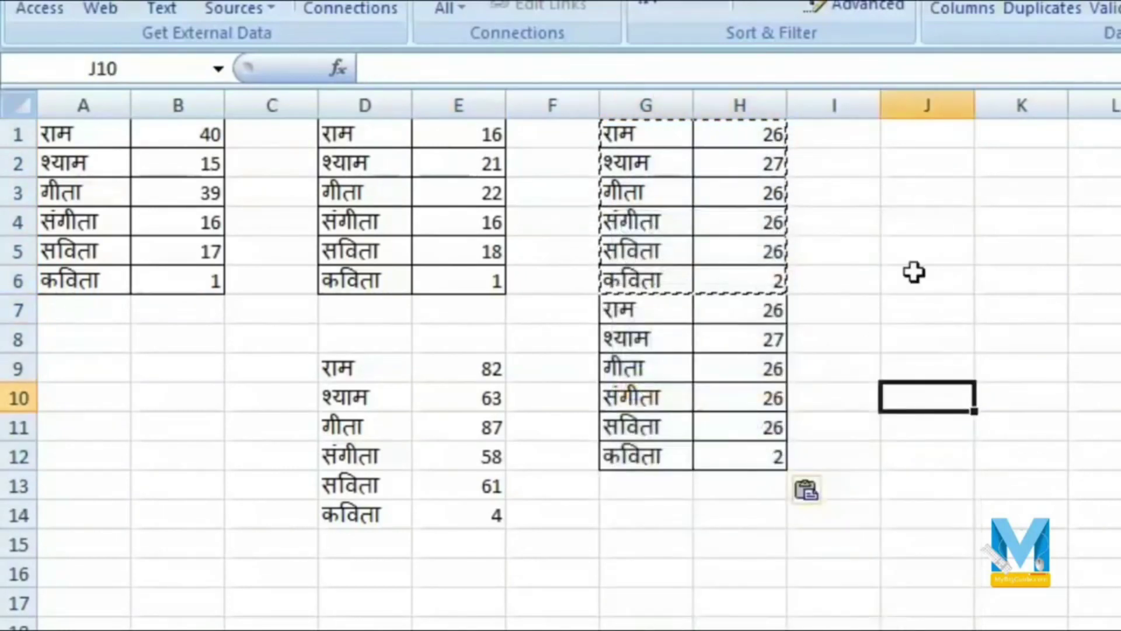
Select cell D9, where the old totals table begins
click(916, 271)
double_click(918, 274)
click(1035, 220)
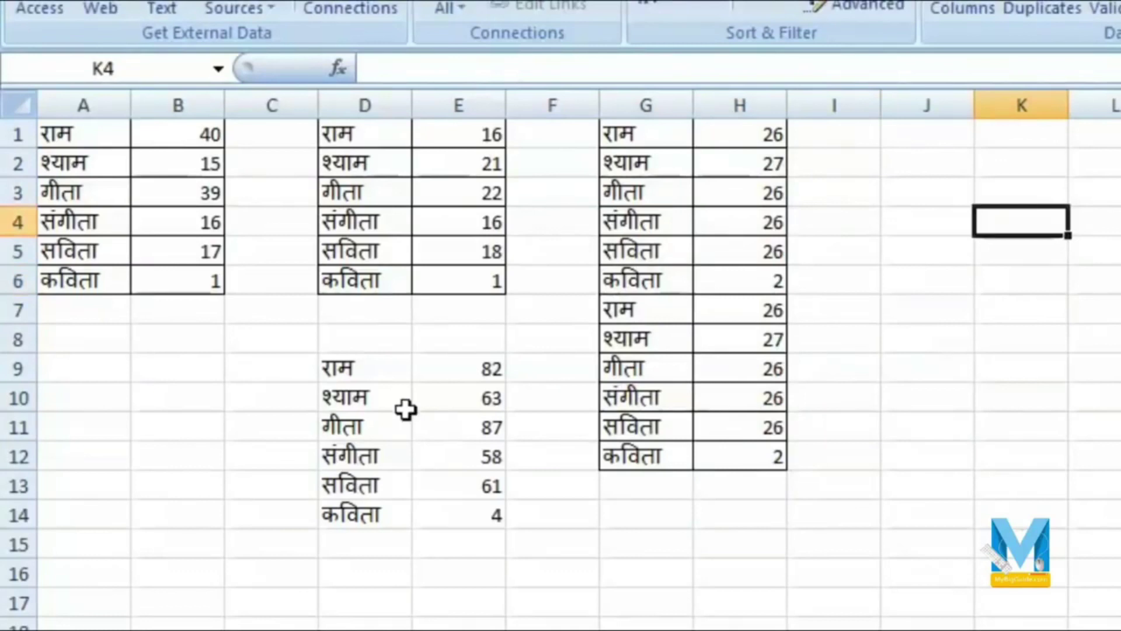
click(372, 373)
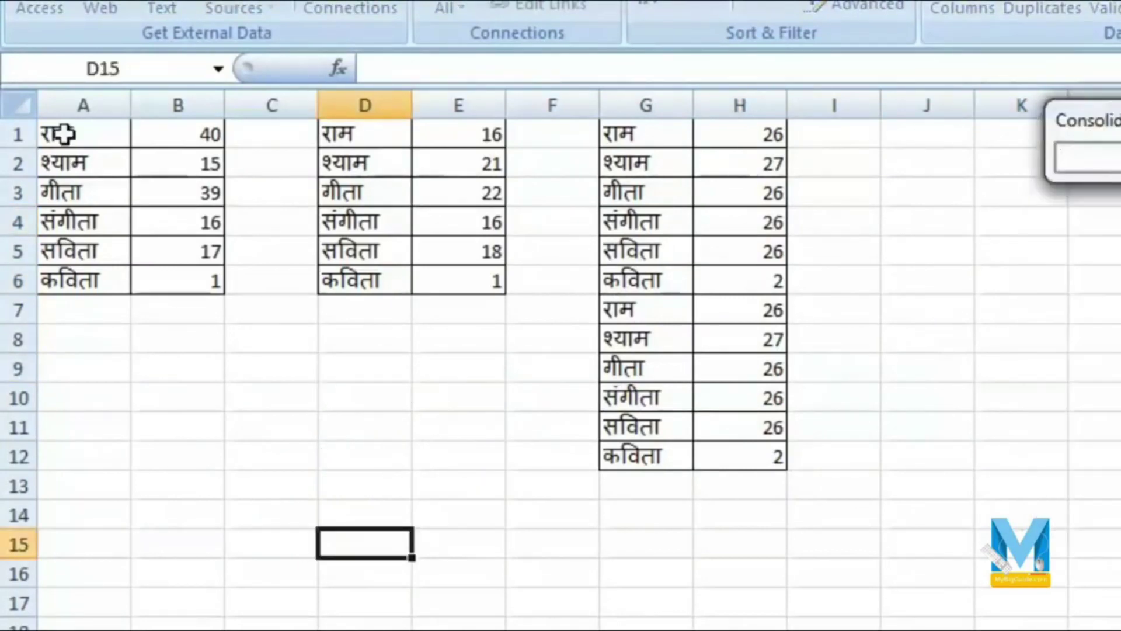
Consolidate A1:B6, D1:E6 and the extended G1:H12 into new totals at D15
drag(55, 134, 177, 282)
click(1053, 199)
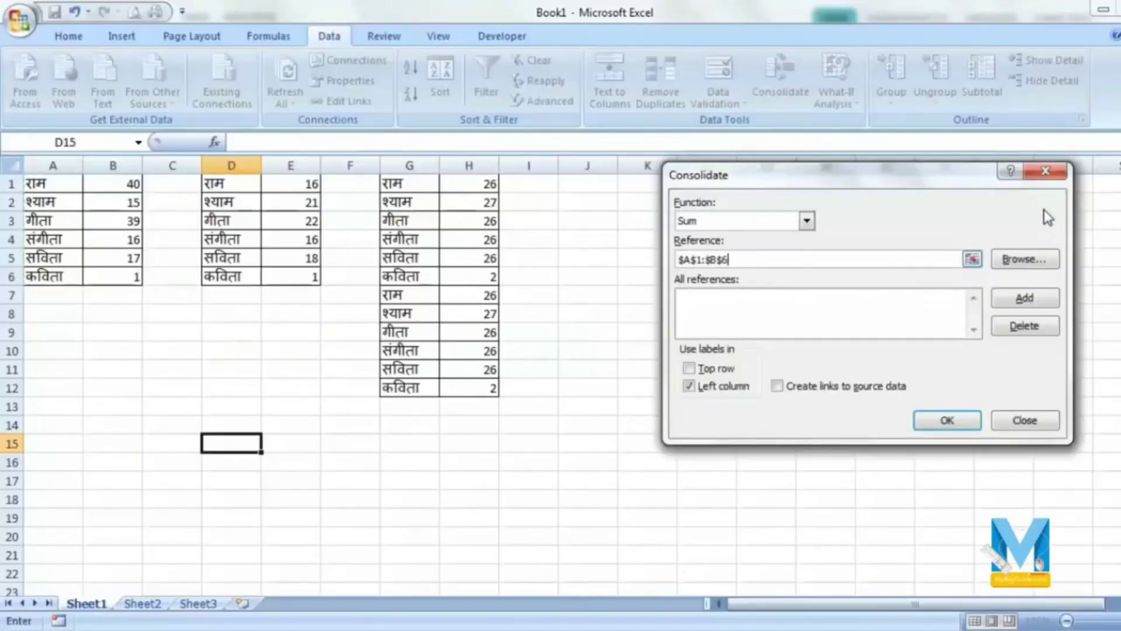
click(1005, 292)
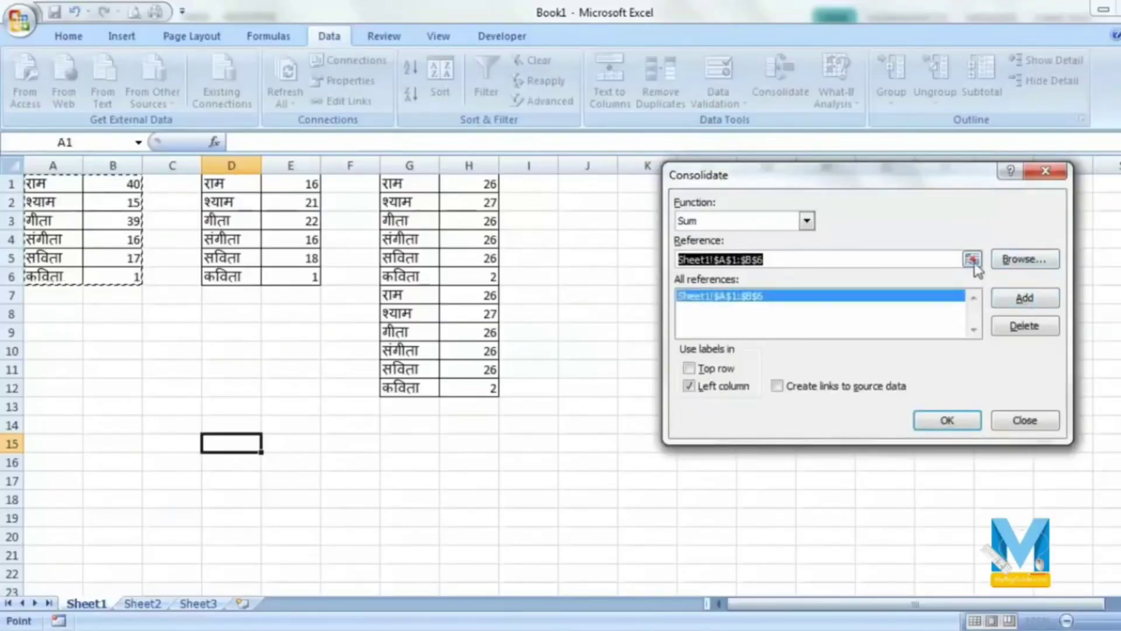
click(972, 259)
drag(205, 183, 280, 278)
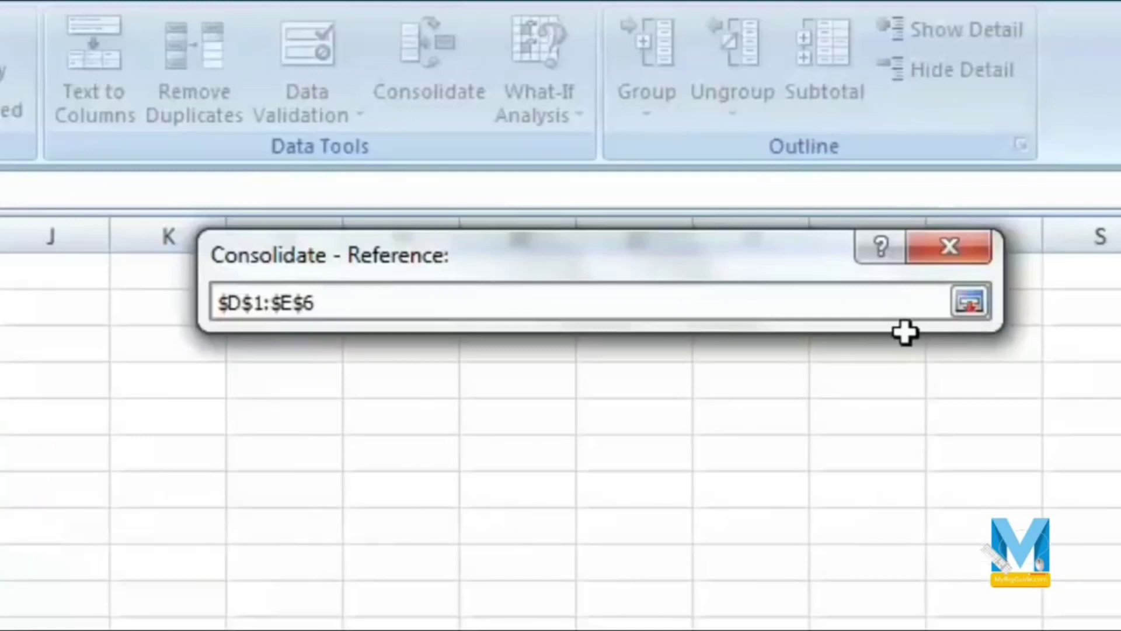
click(1055, 199)
click(905, 496)
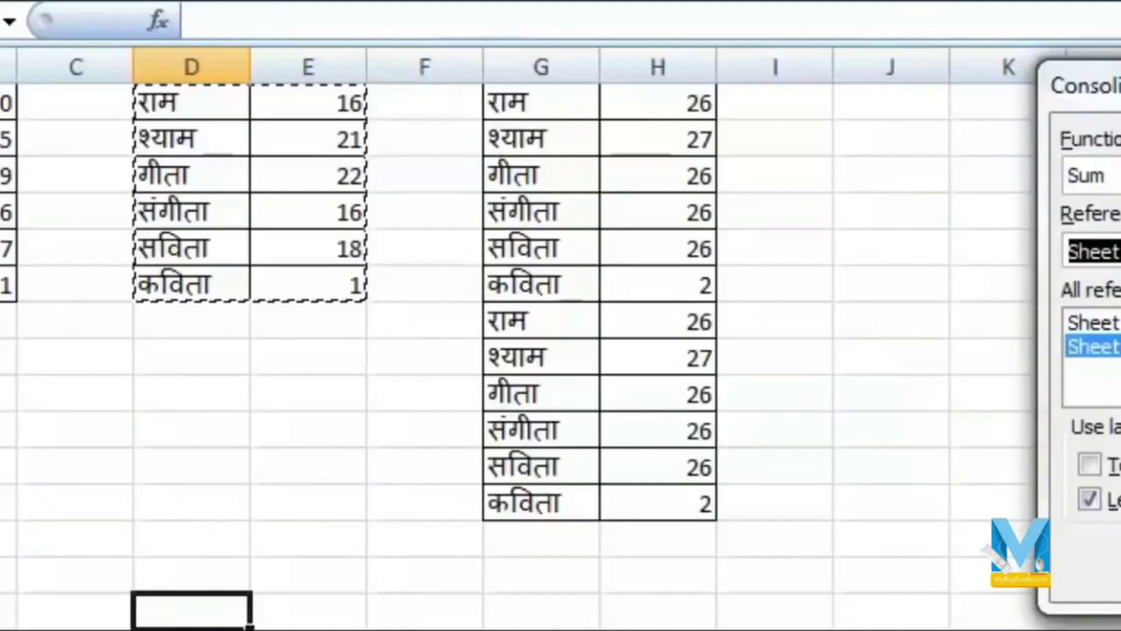
drag(506, 103, 654, 502)
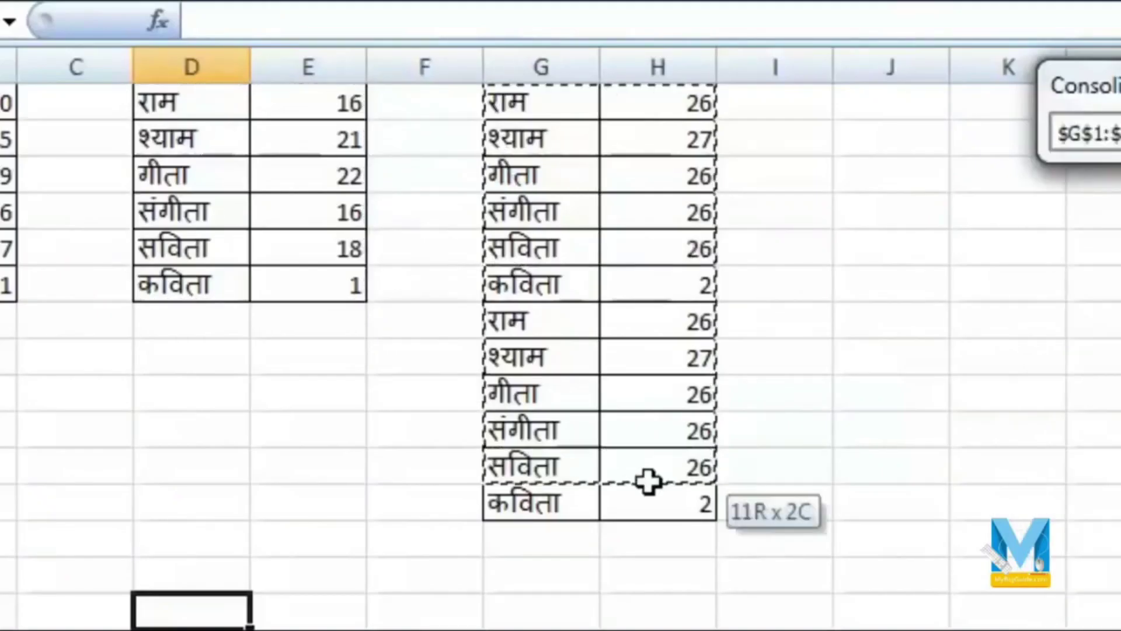
click(1008, 204)
click(911, 403)
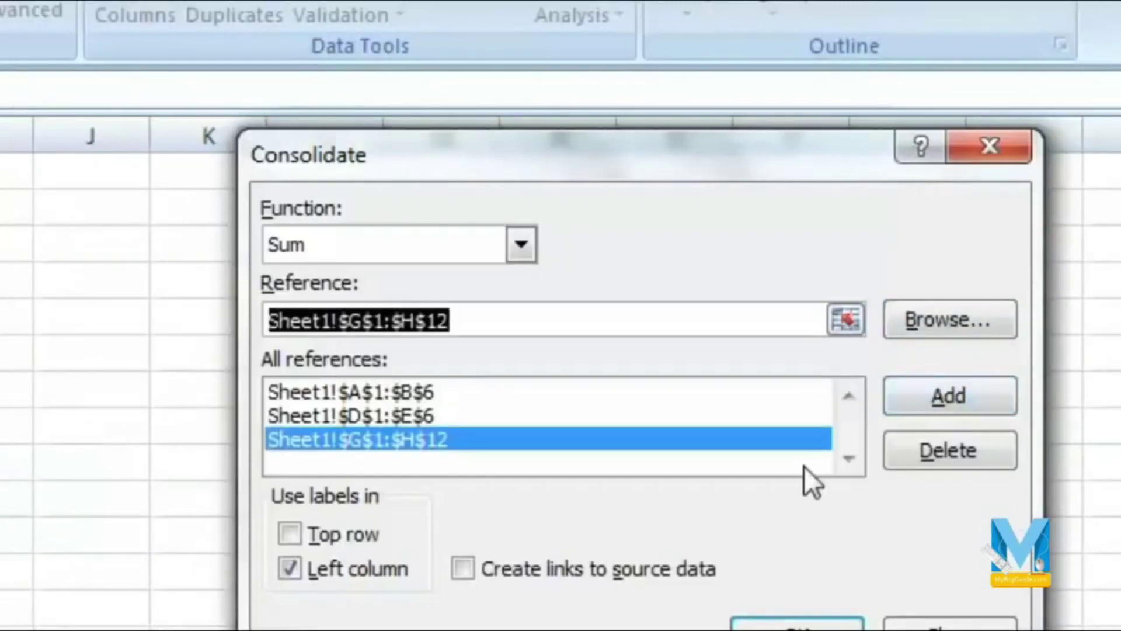
click(840, 622)
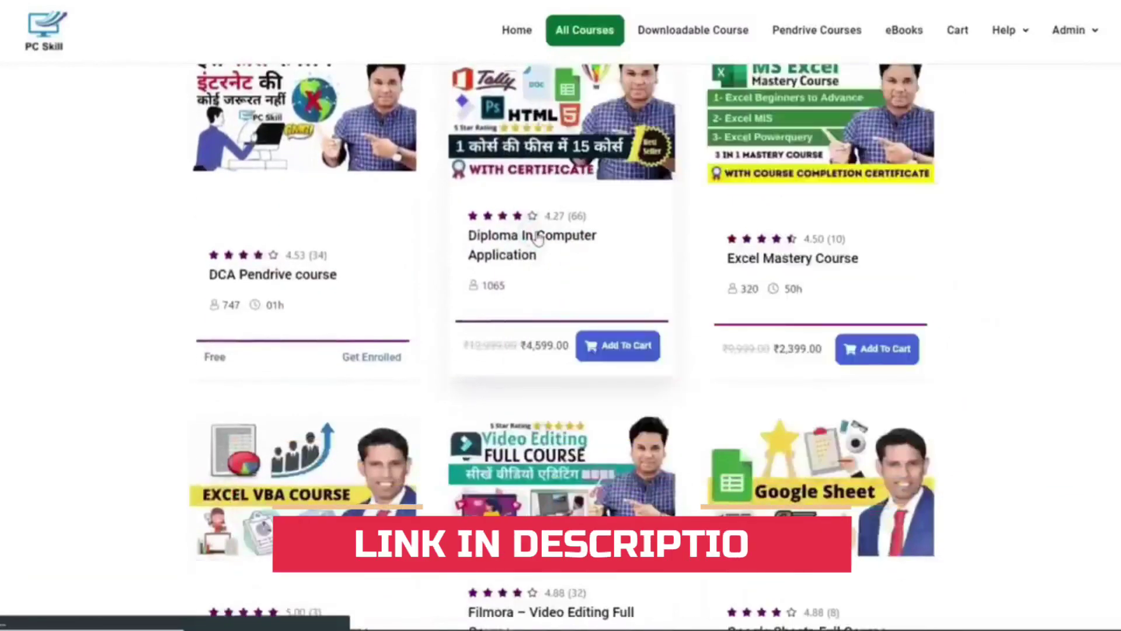
Browse the PC Skill course listings and open the A to Z Computer Mastery Pendrive Course
click(538, 238)
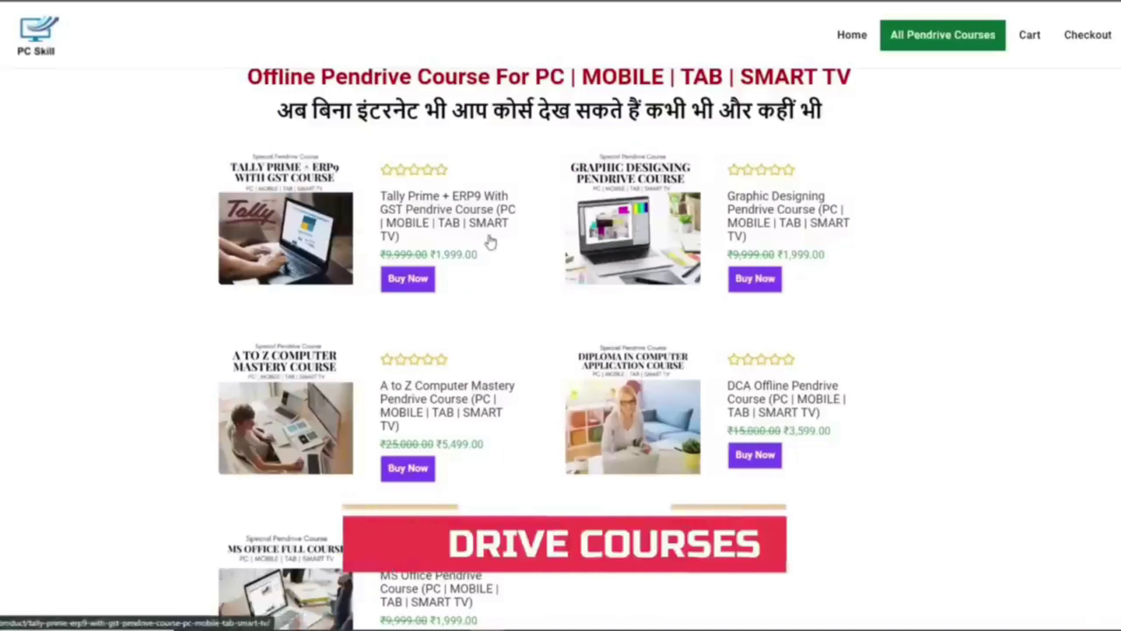
scroll(483, 250, down, 1)
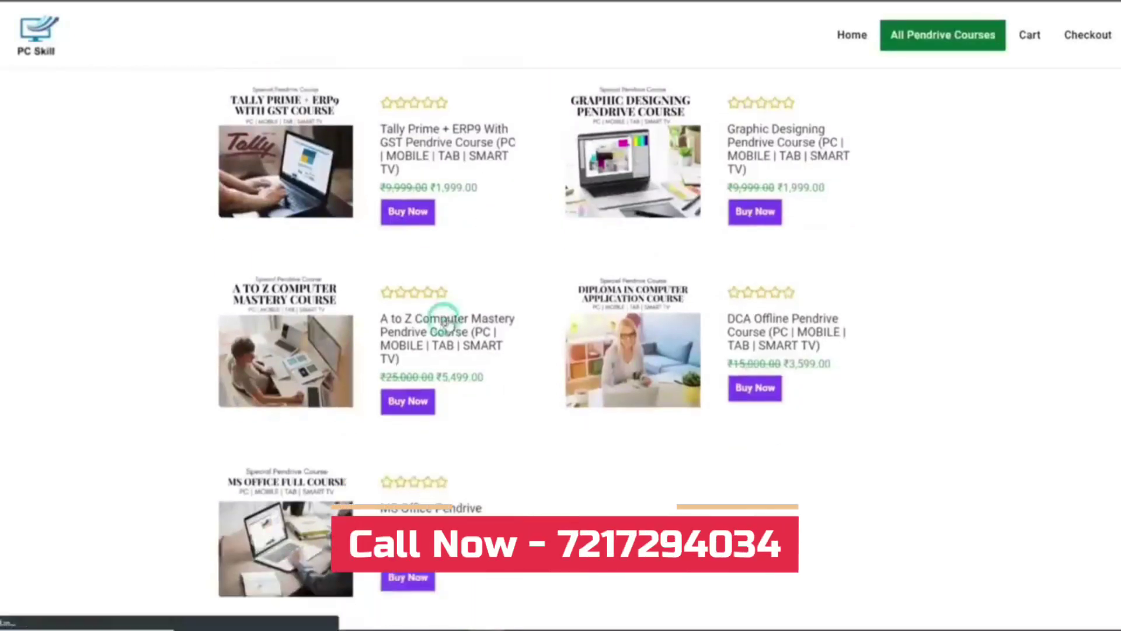
click(448, 321)
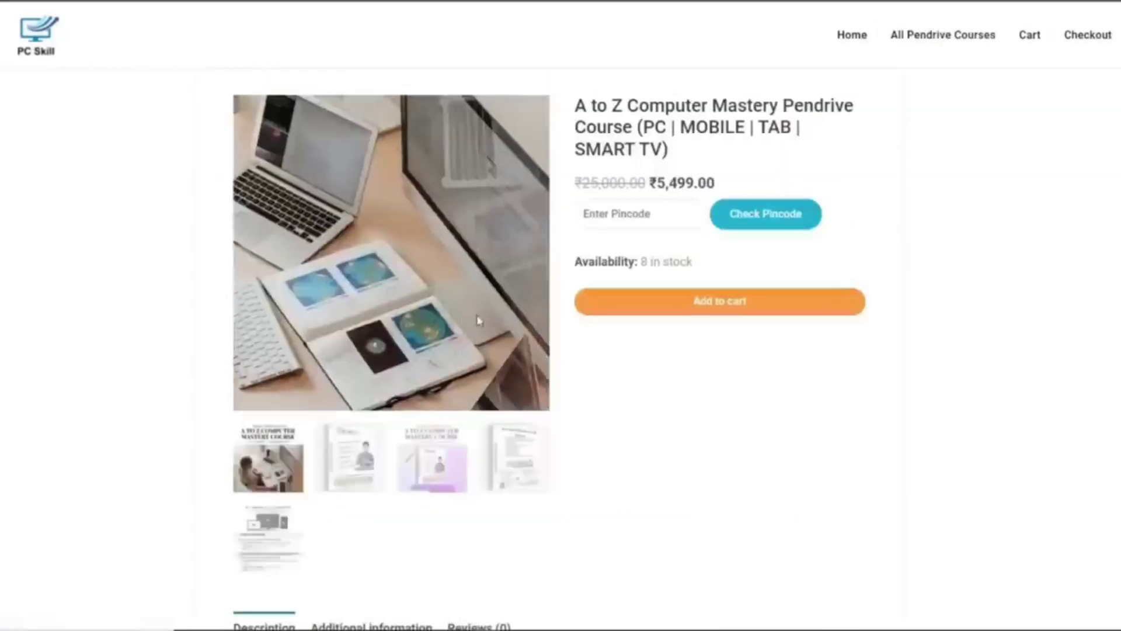